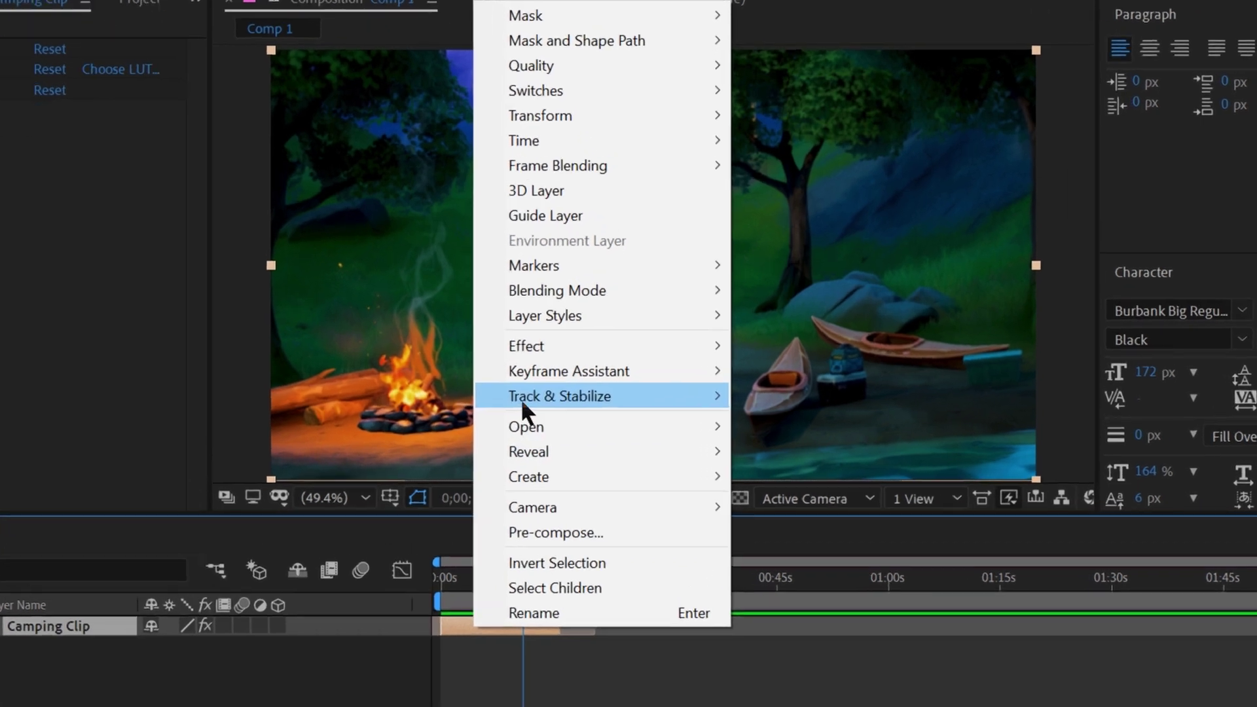
mouse_move(559, 396)
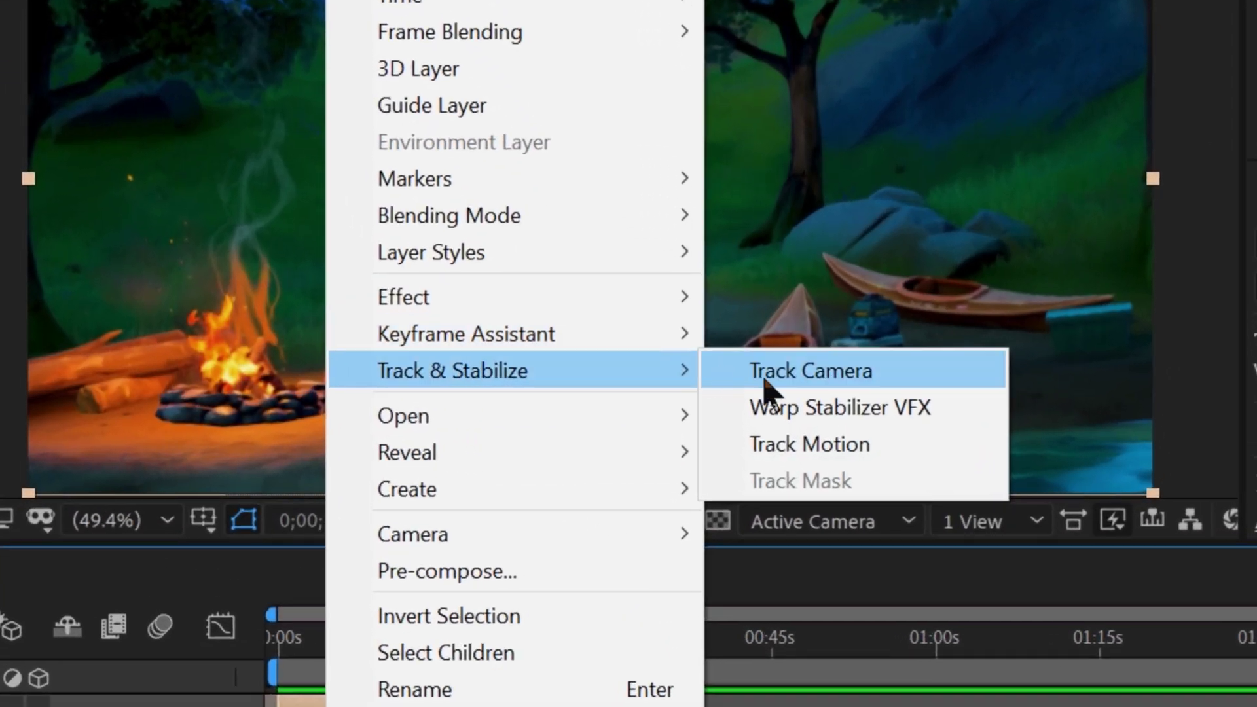
Camera-track the campsite clip and create a solid and camera on the dirt-path points.
click(764, 374)
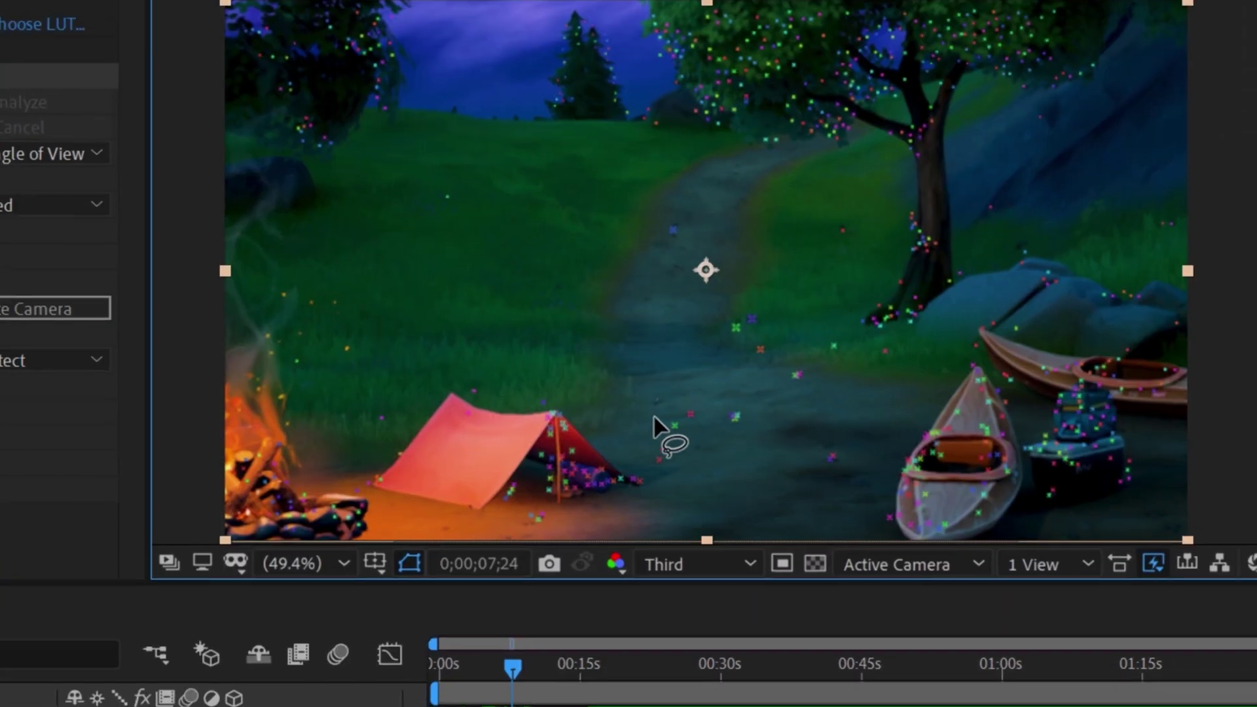
mouse_move(653, 415)
mouse_down()
mouse_move(804, 463)
mouse_move(697, 389)
mouse_up()
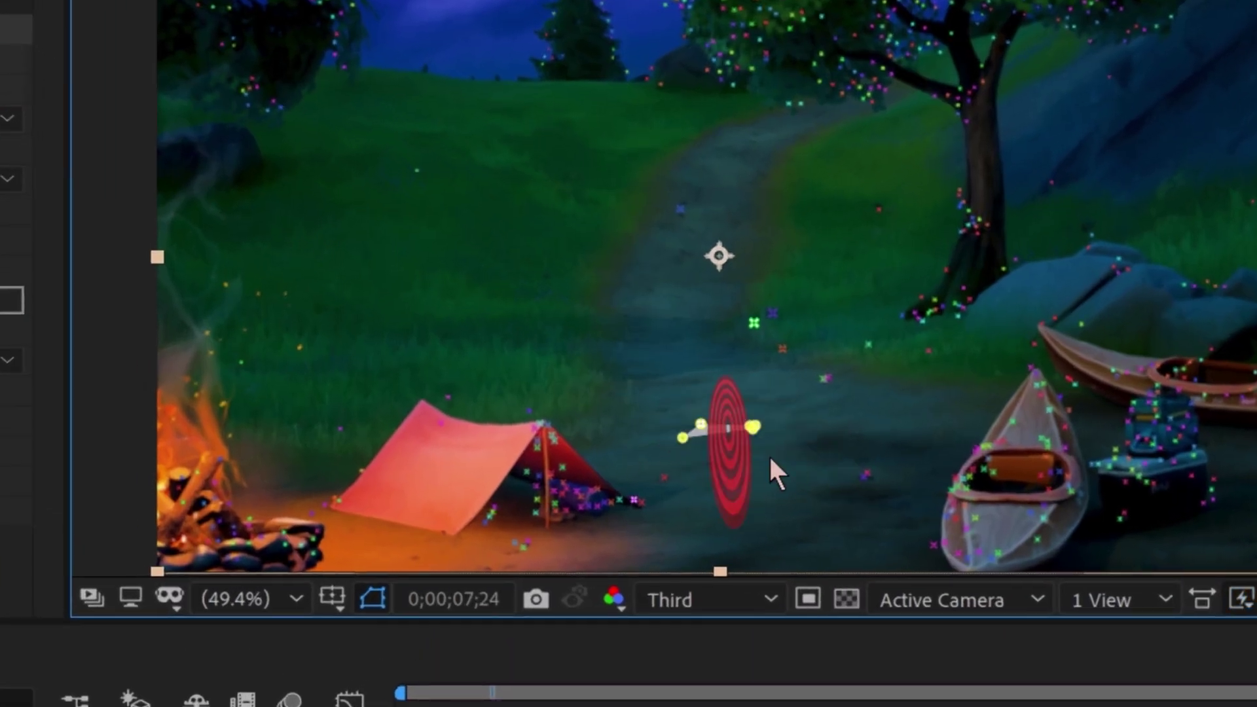
right_click(713, 427)
click(775, 486)
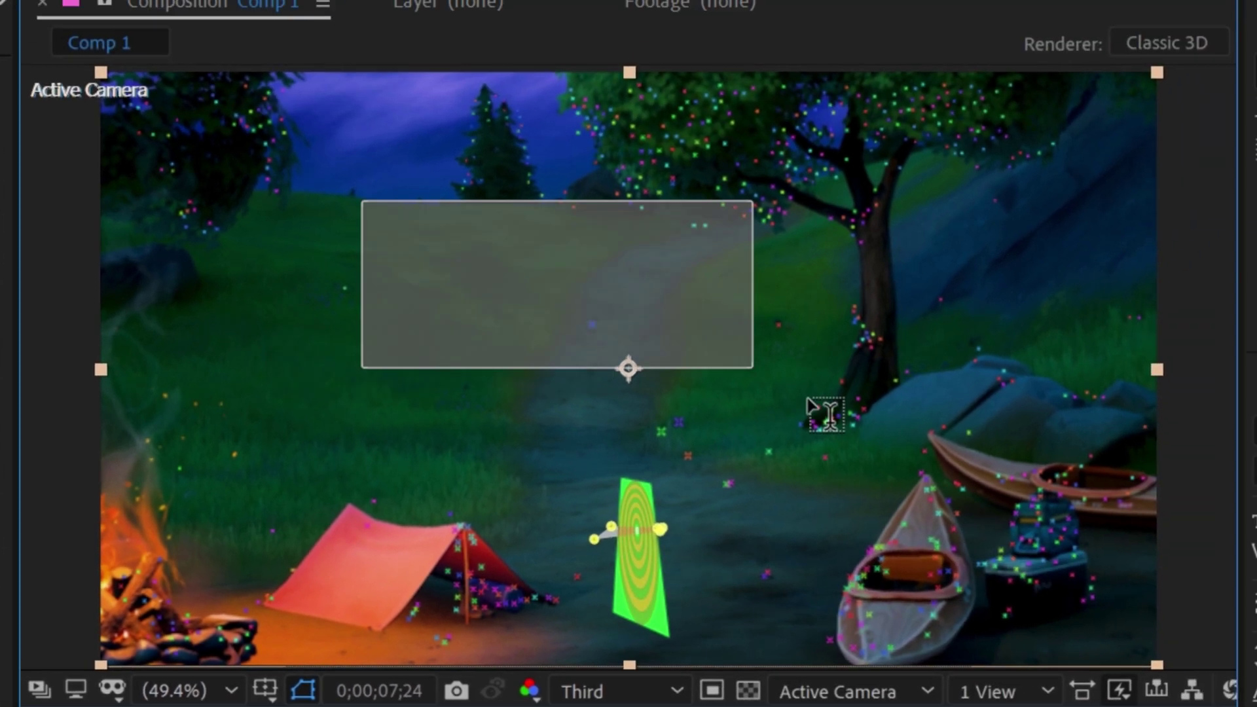
Add a TUTORIAL text box above the dirt path.
drag(808, 403, 807, 398)
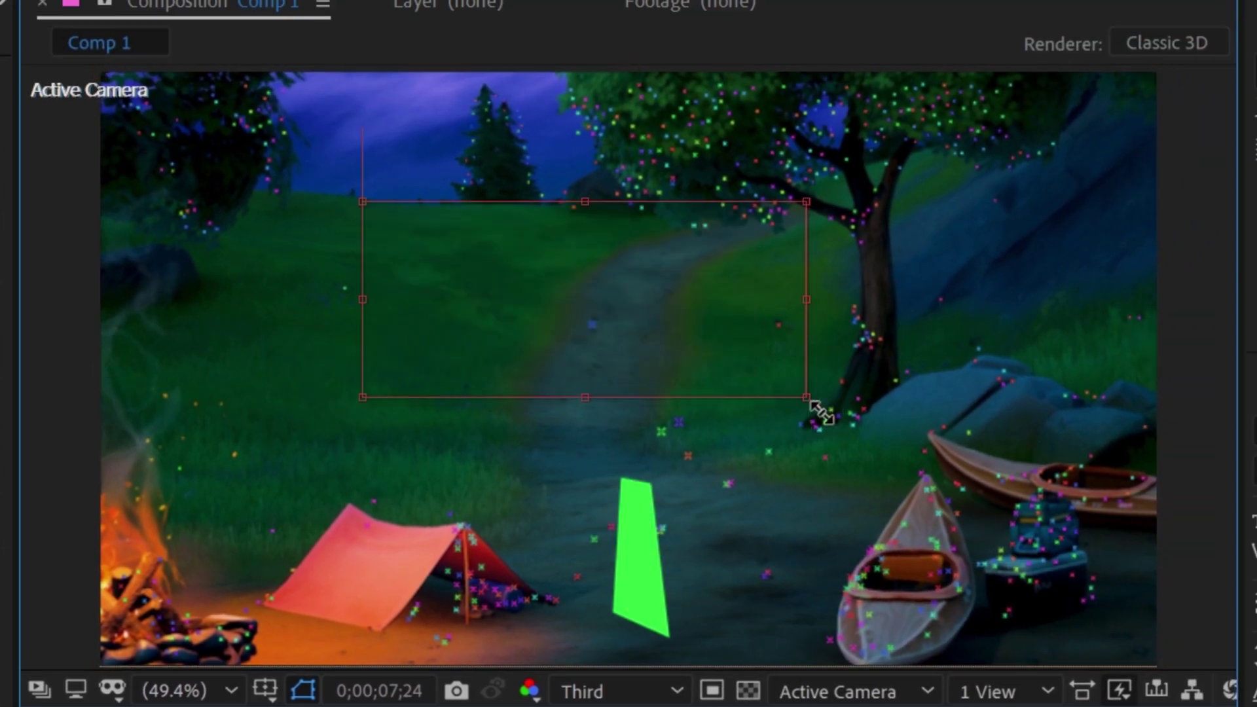
text(TUTORIAL)
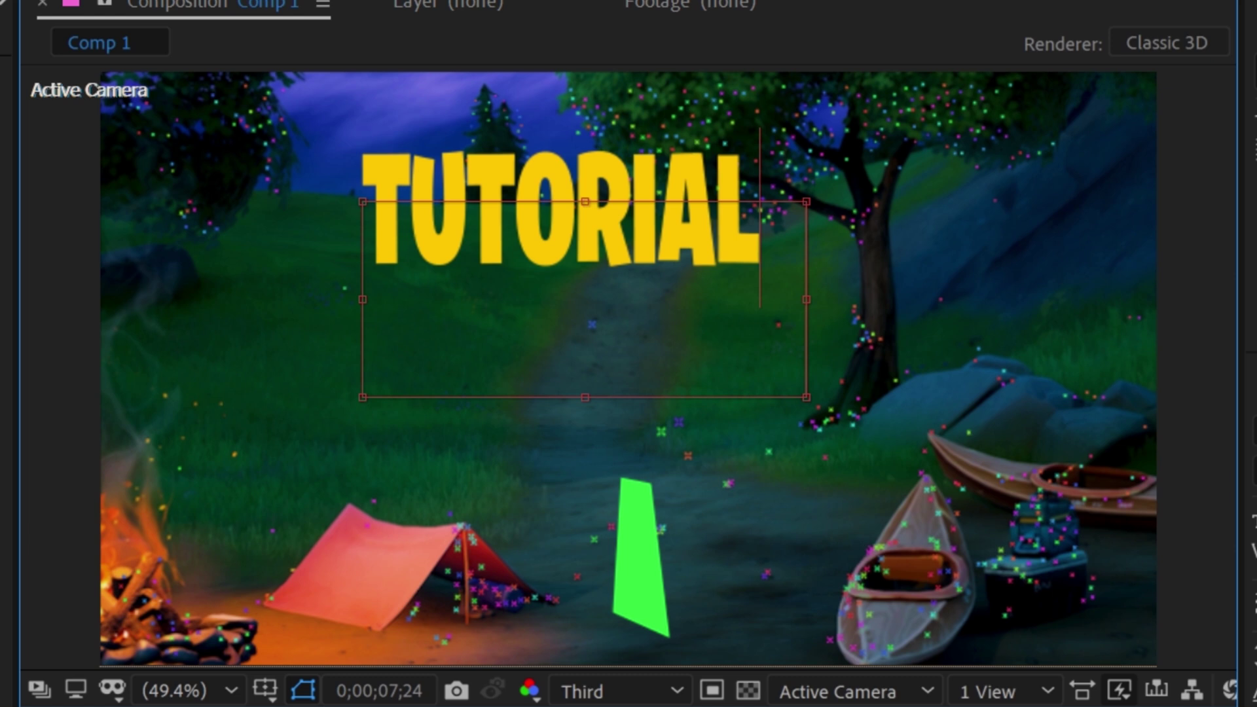
key(Escape)
right_click(261, 332)
Create a new solid and apply the Element effect to it.
click(705, 417)
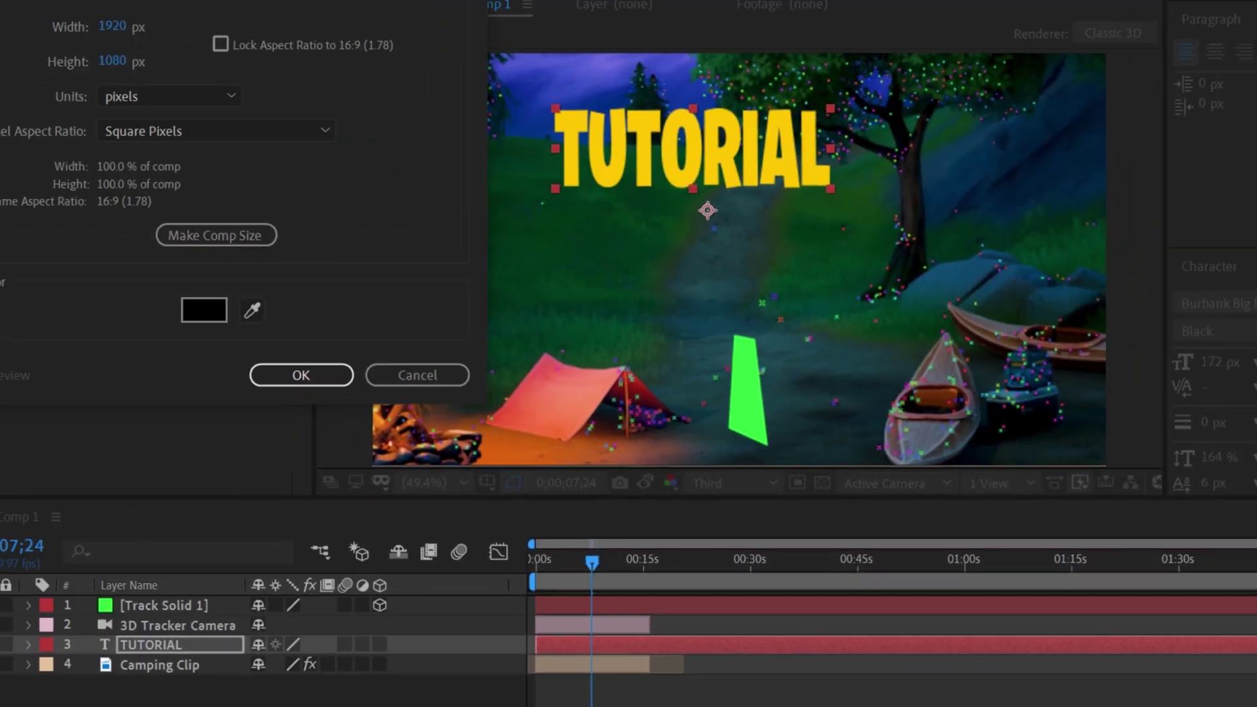
key(Return)
key(ctrl+space)
text(elem)
click(482, 505)
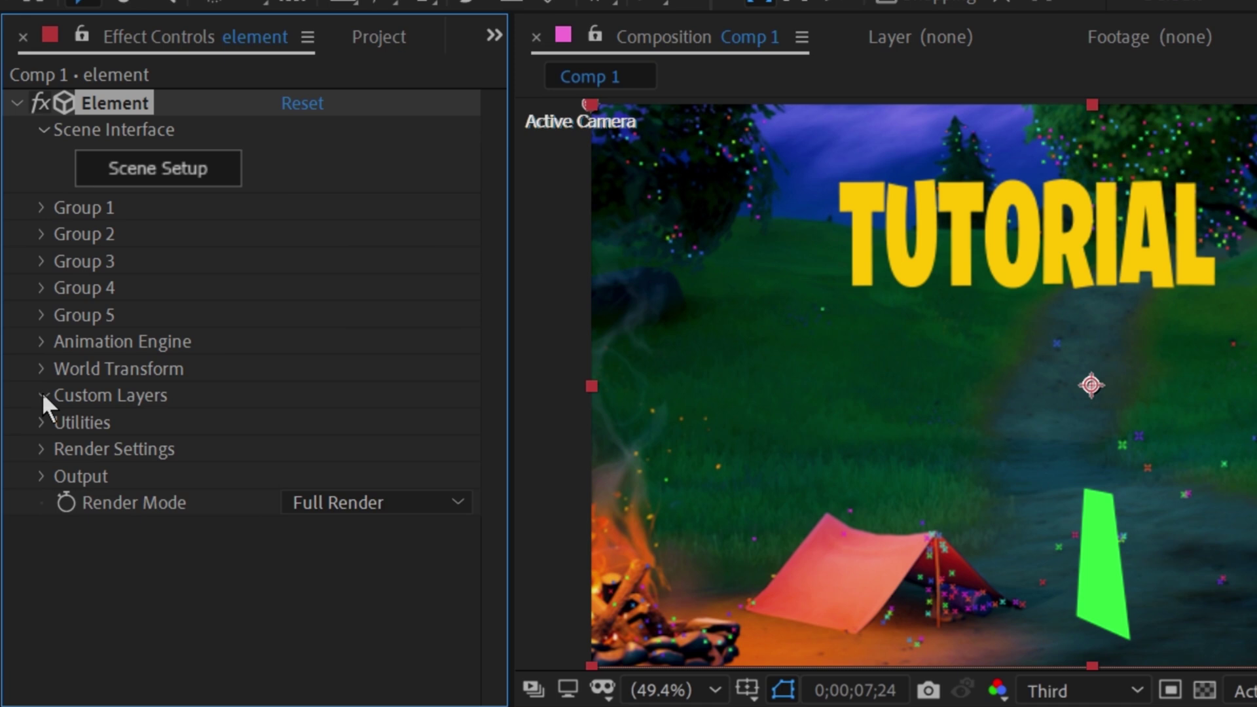
Set Element's Custom Layers Path Layer 1 to the TUTORIAL text, then enter Scene Setup.
click(42, 394)
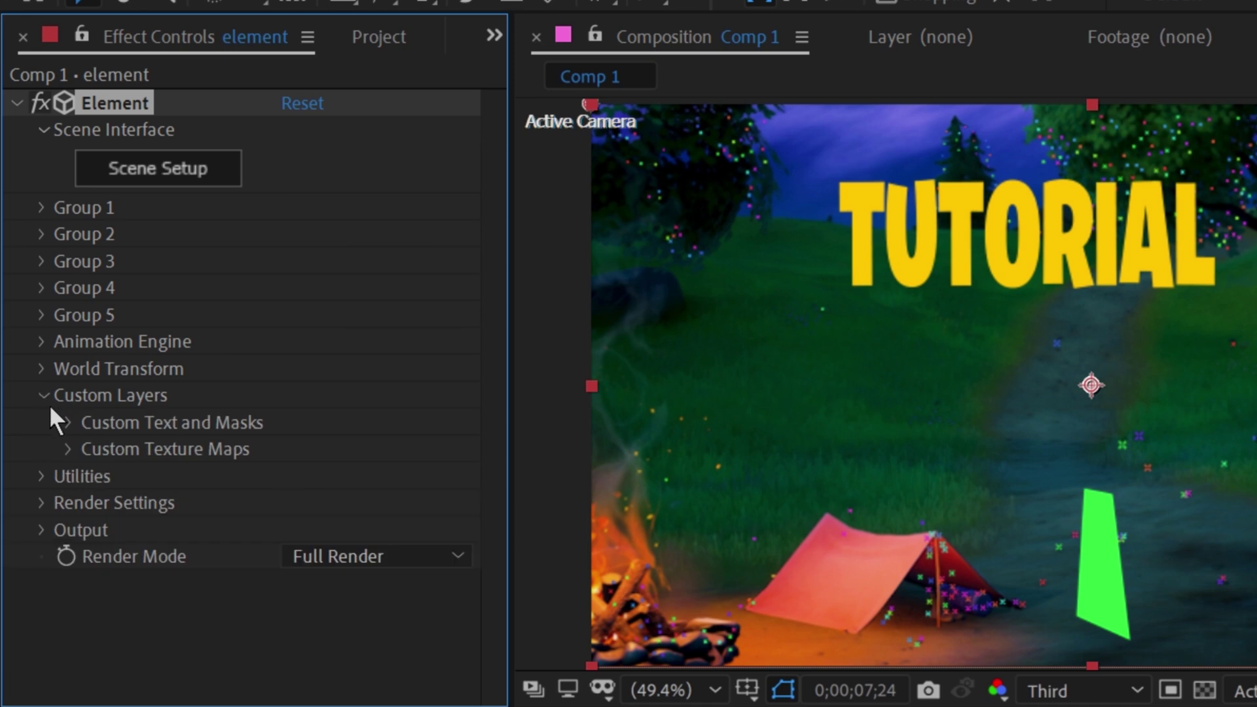
click(67, 423)
scroll(74, 424, down, 3)
click(318, 324)
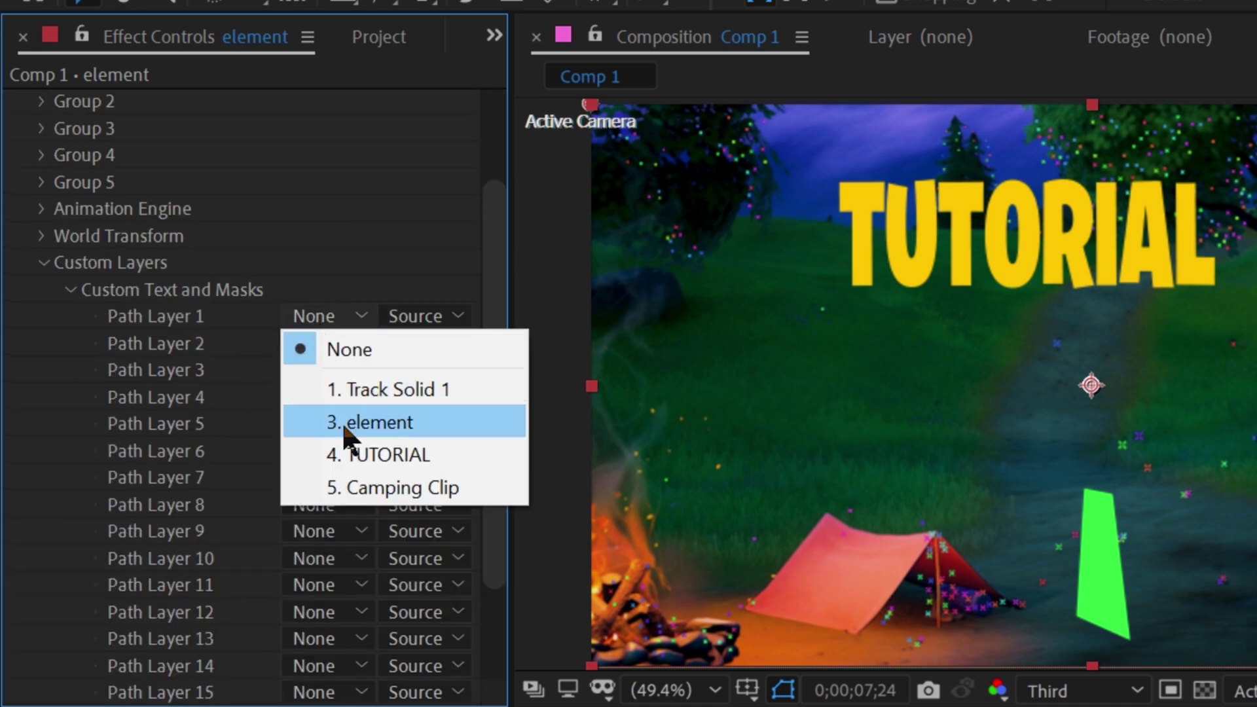
click(353, 454)
scroll(102, 482, up, 3)
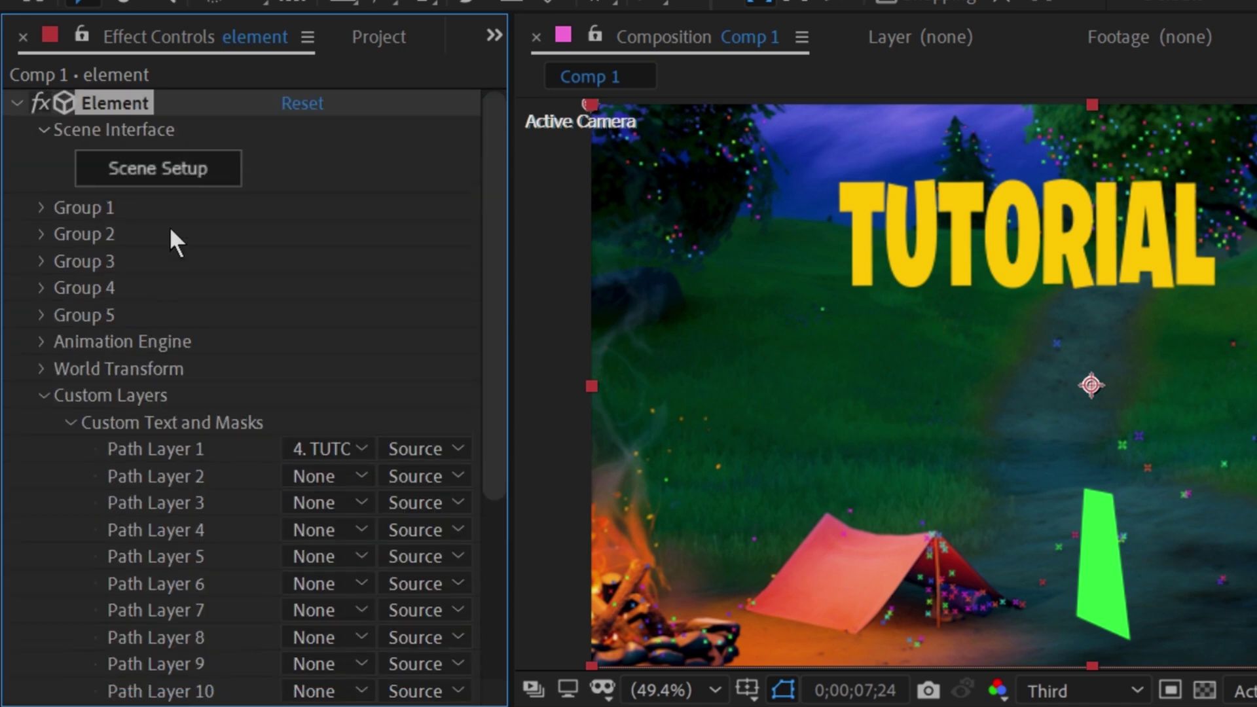
click(182, 169)
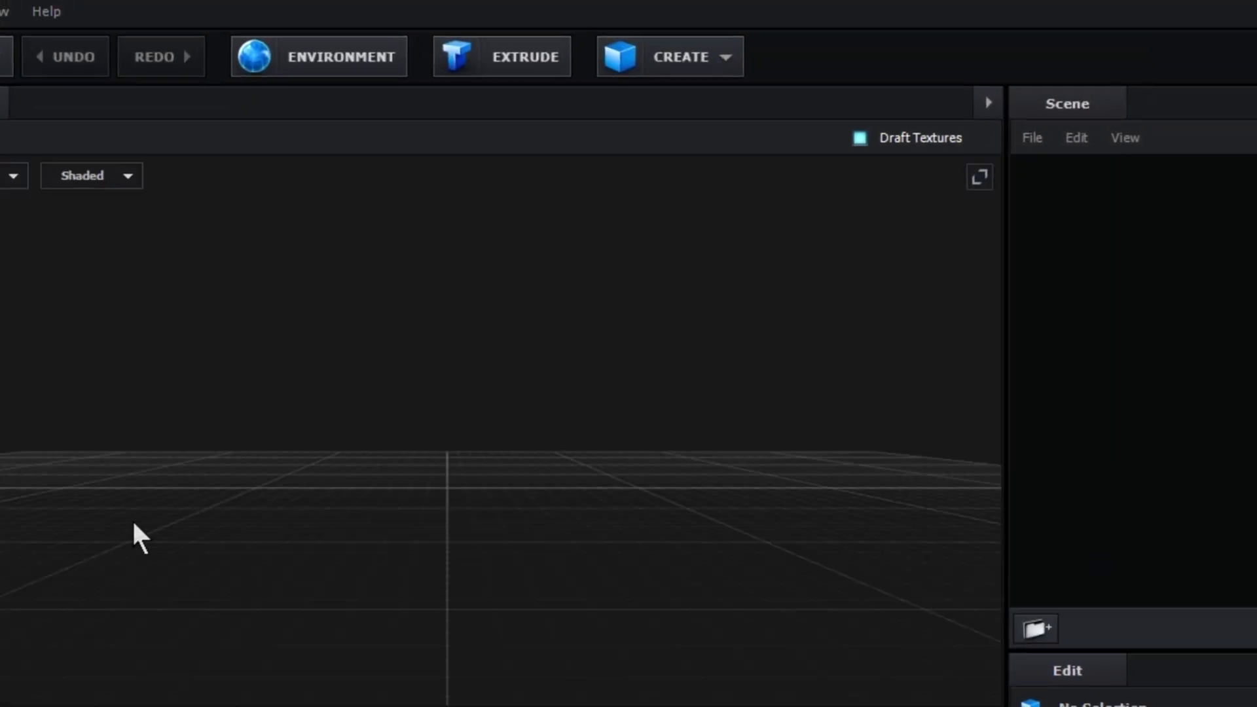
Extrude the TUTORIAL text into 3D and browse the environment presets.
click(489, 77)
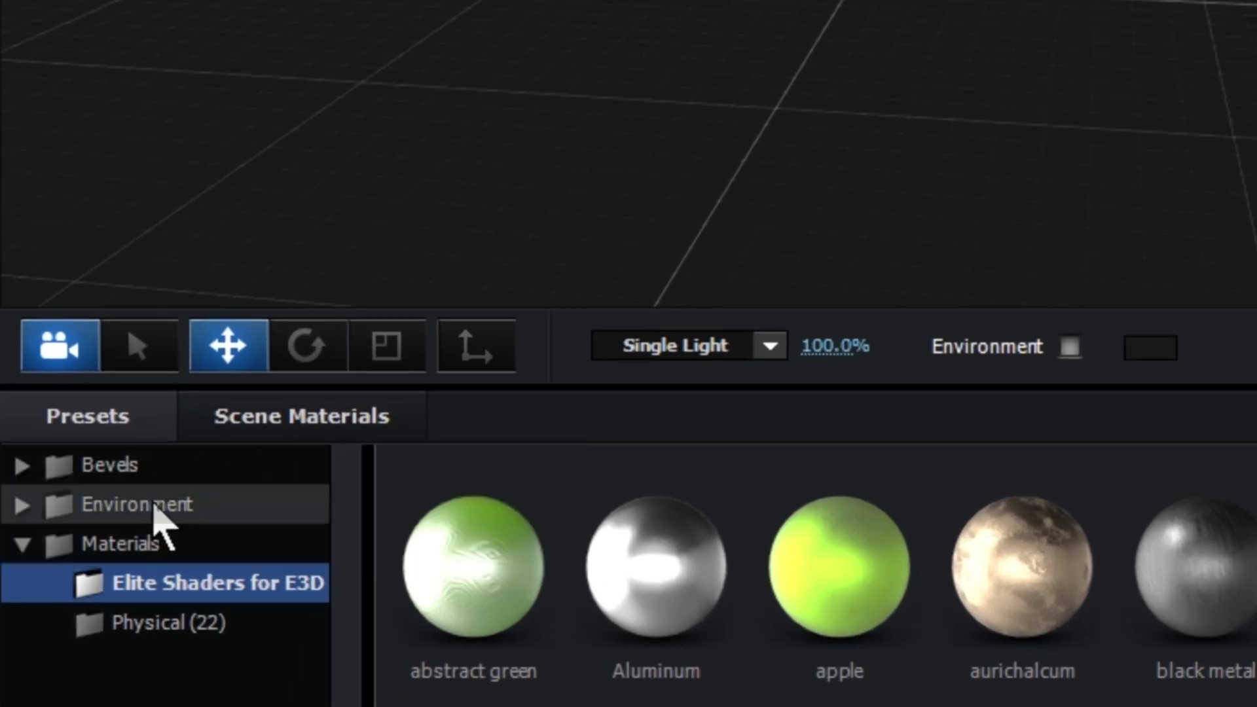
click(157, 506)
click(187, 584)
Apply the Elite Shaders magenta metal material, orbit the preview, and exit scene setup.
click(58, 351)
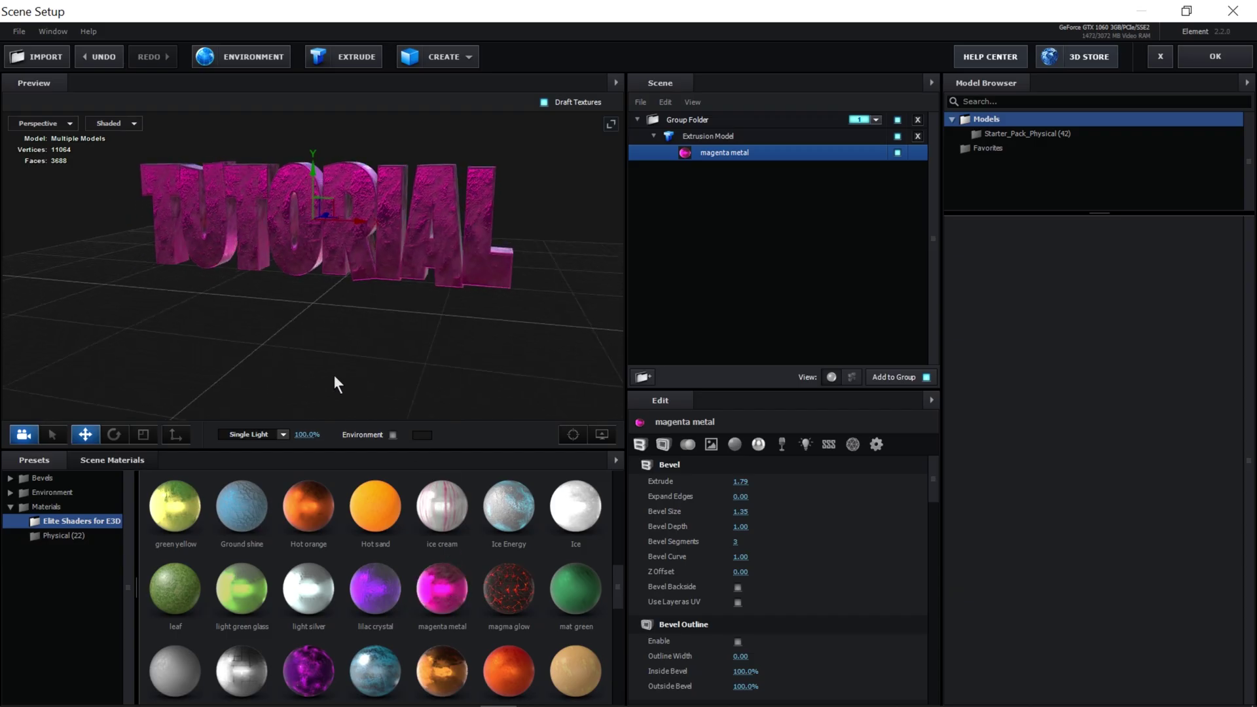
drag(381, 376, 358, 381)
click(1186, 54)
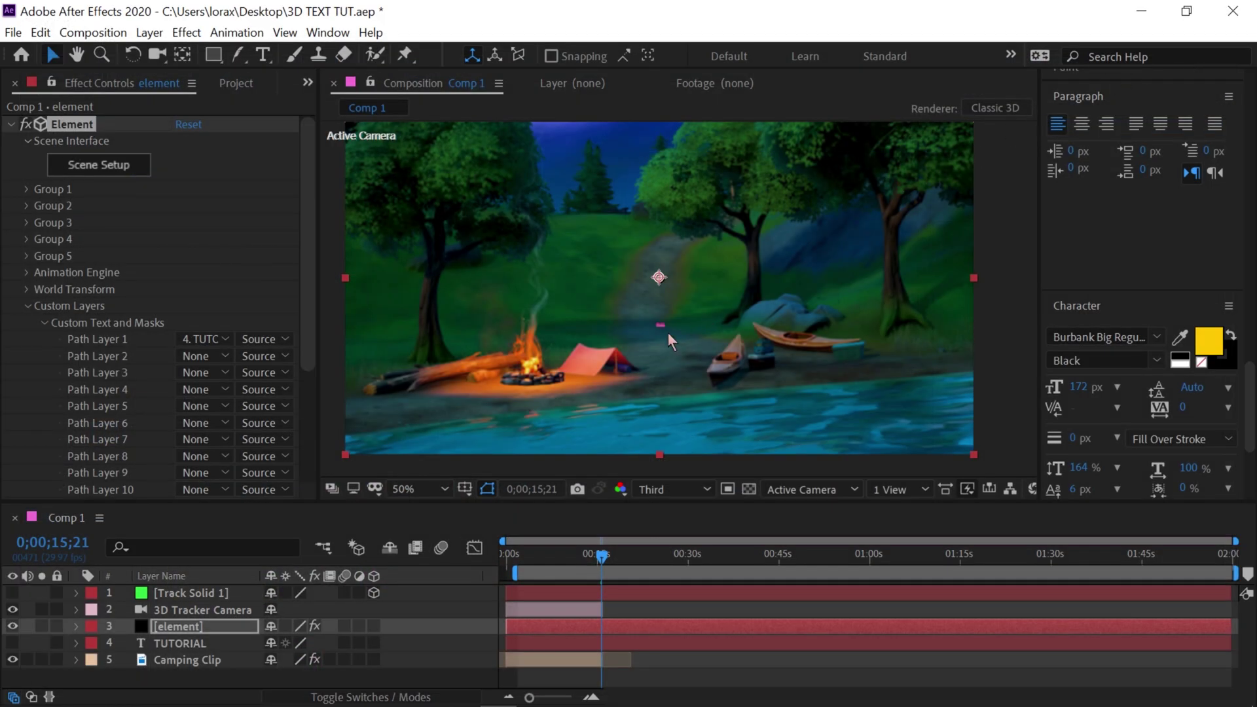
scroll(668, 323, up, 2)
scroll(665, 337, up, 2)
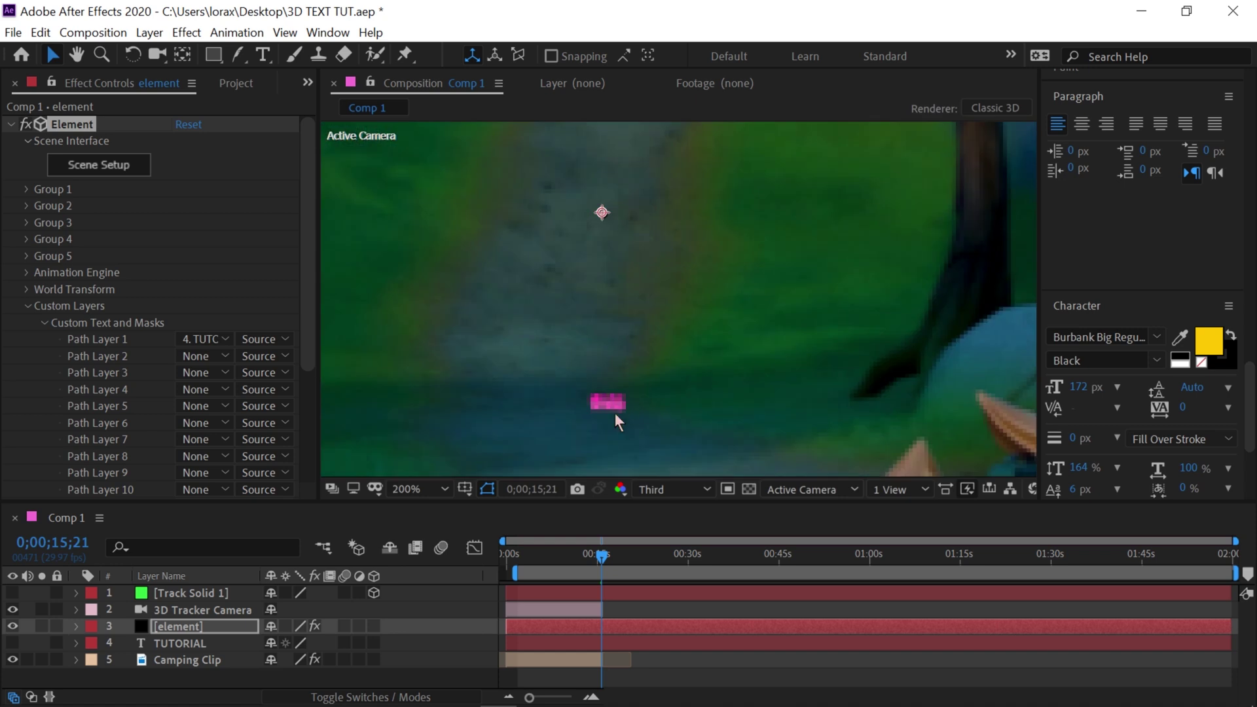
scroll(604, 417, down, 4)
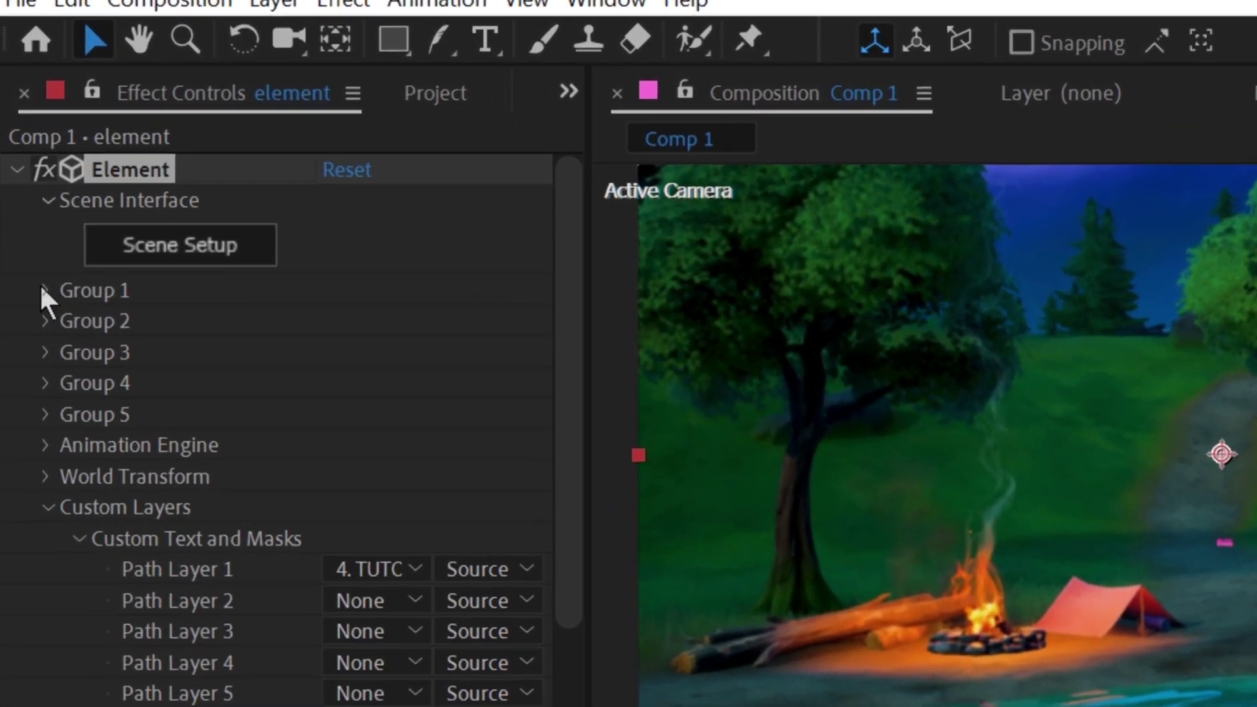
click(44, 291)
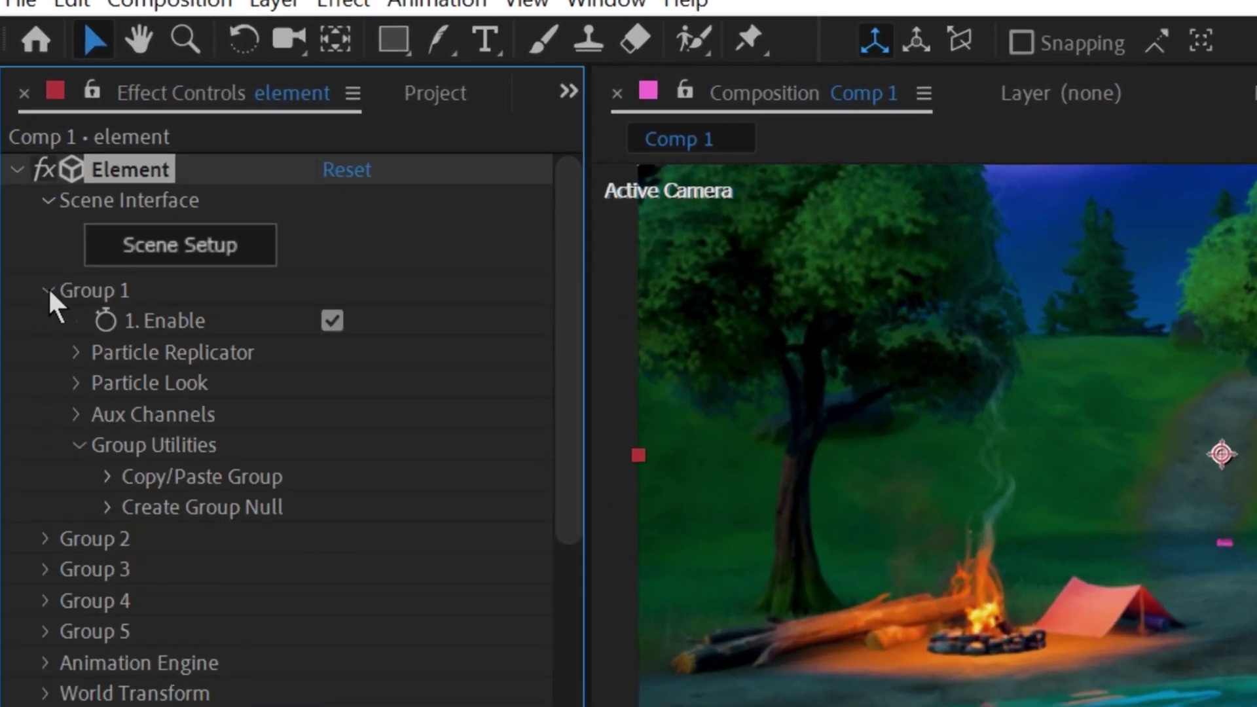
Enlarge the 3D TUTORIAL text by raising Particle Look's Particle Size.
click(78, 352)
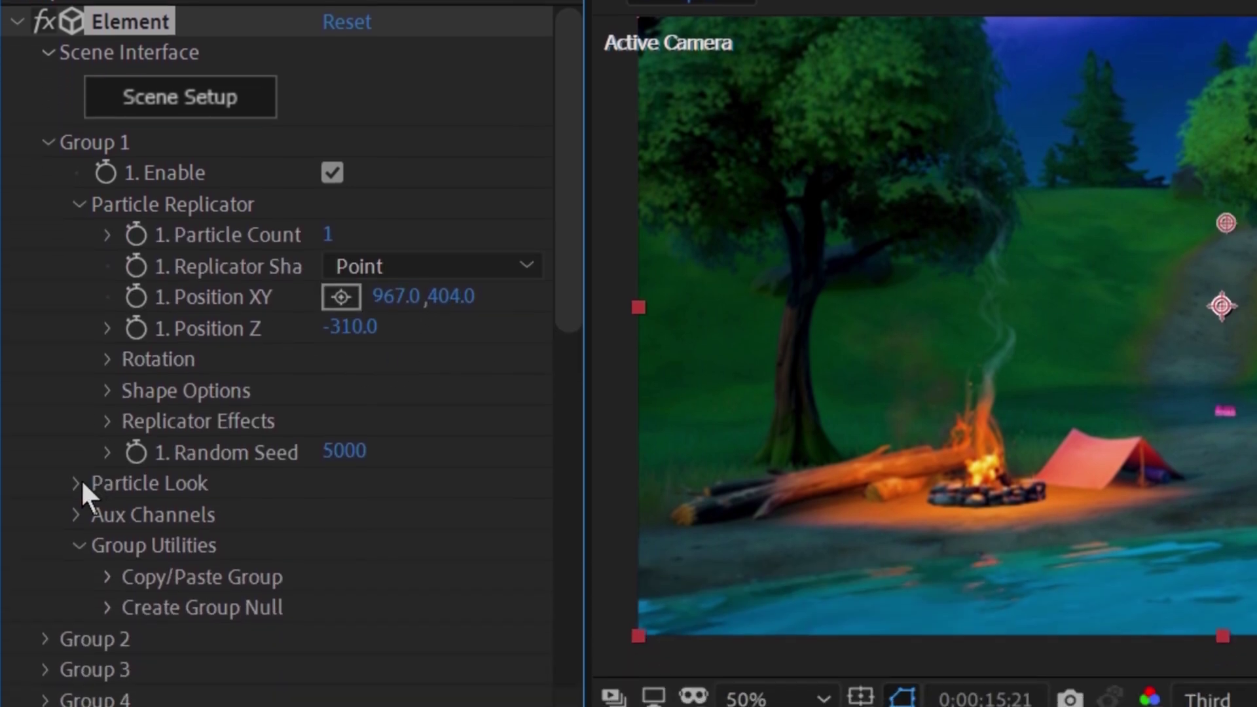
click(81, 478)
scroll(79, 445, down, 2)
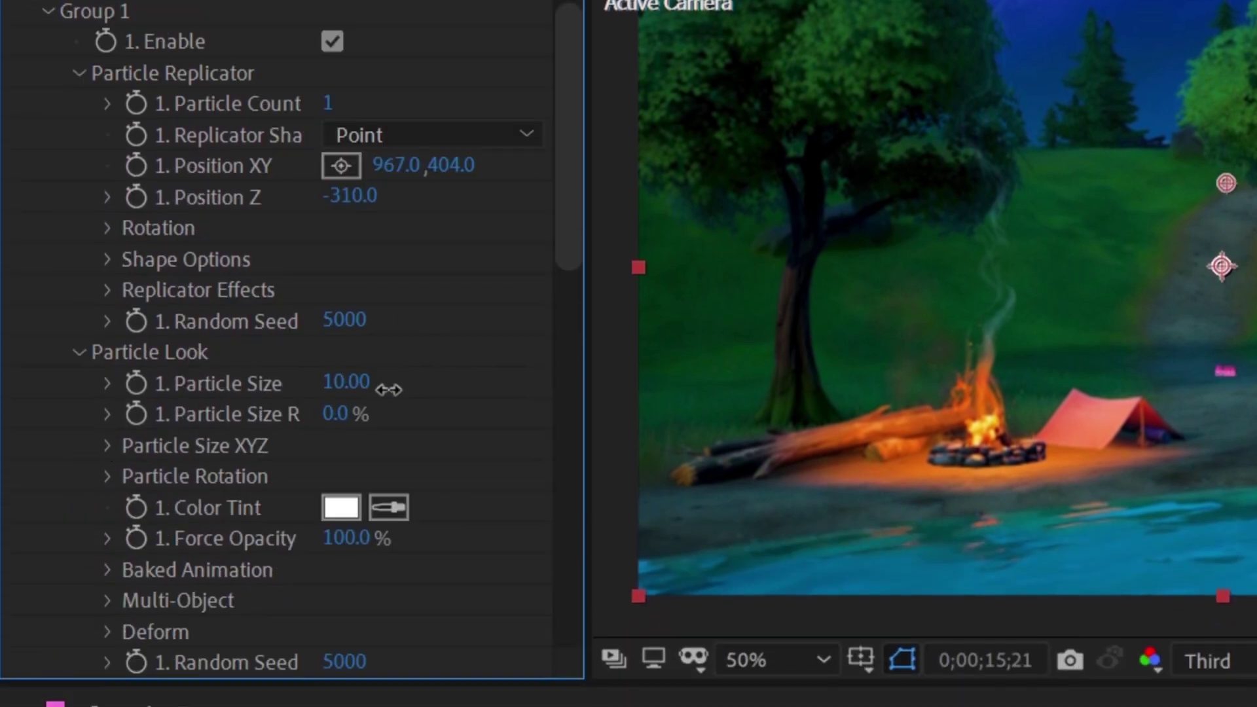
mouse_move(661, 377)
mouse_down()
mouse_move(461, 367)
mouse_move(560, 368)
mouse_up()
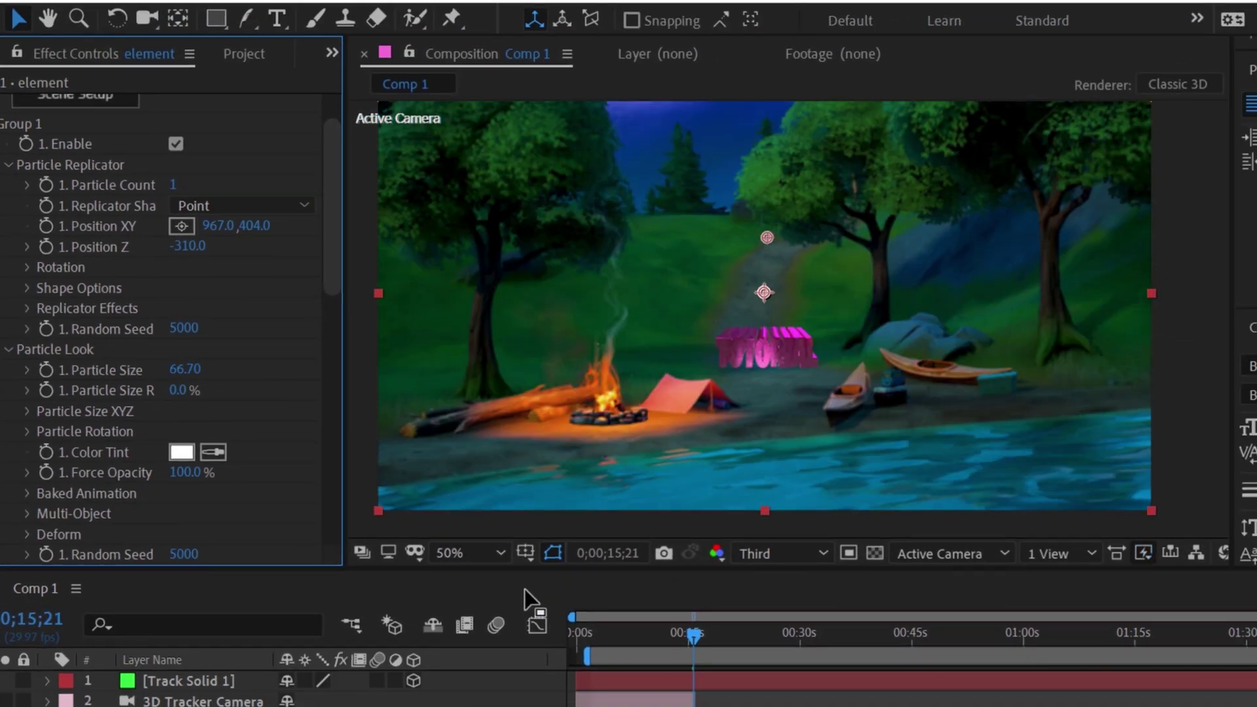
Fit the composition in the viewer and preview the text at an earlier frame.
click(451, 560)
click(520, 137)
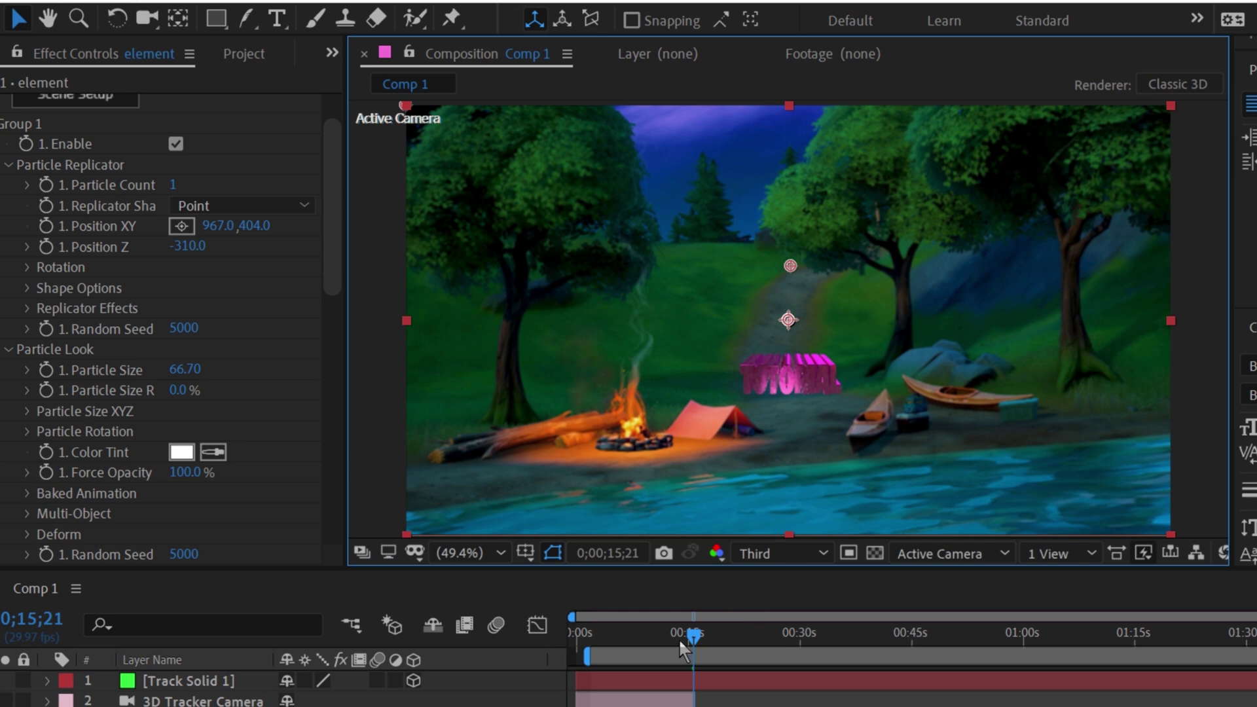
drag(679, 648, 629, 646)
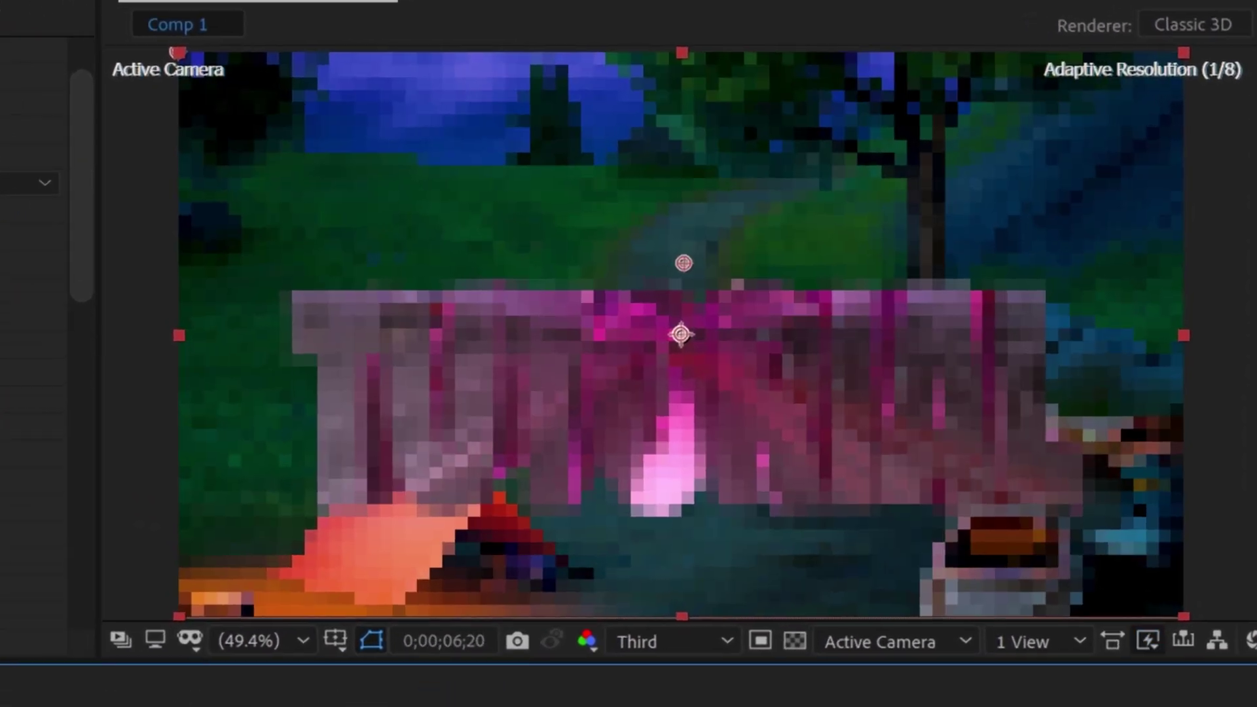